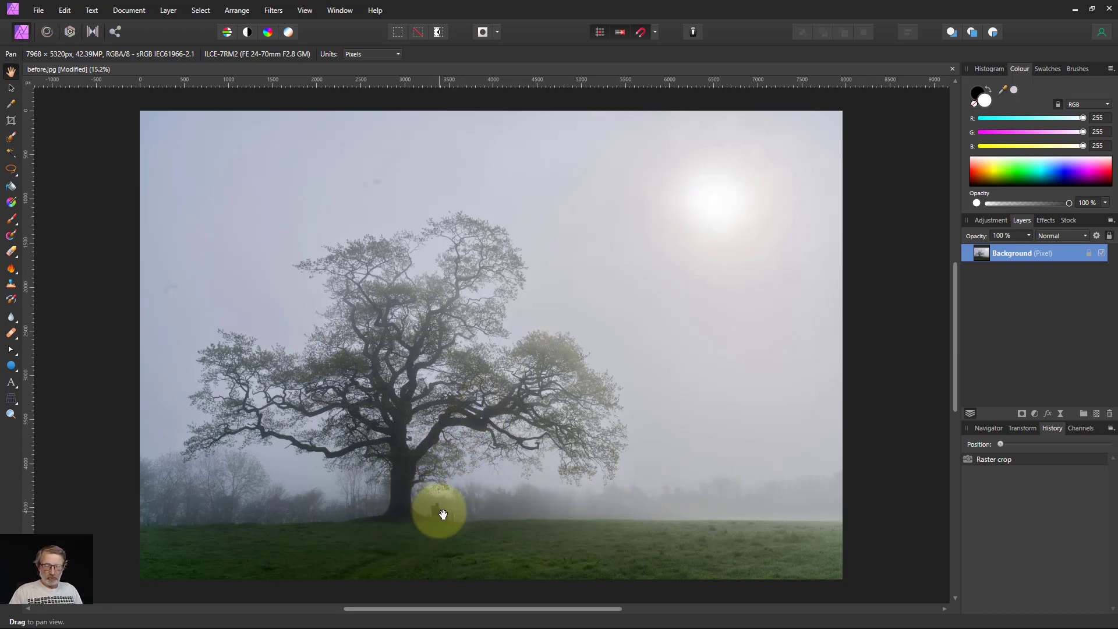
Step: Fit the photo in view, trial a crop around the tree, then undo it
{"action": "scroll", "coordinate": [446, 517], "scroll_direction": "up", "scroll_amount": 10}
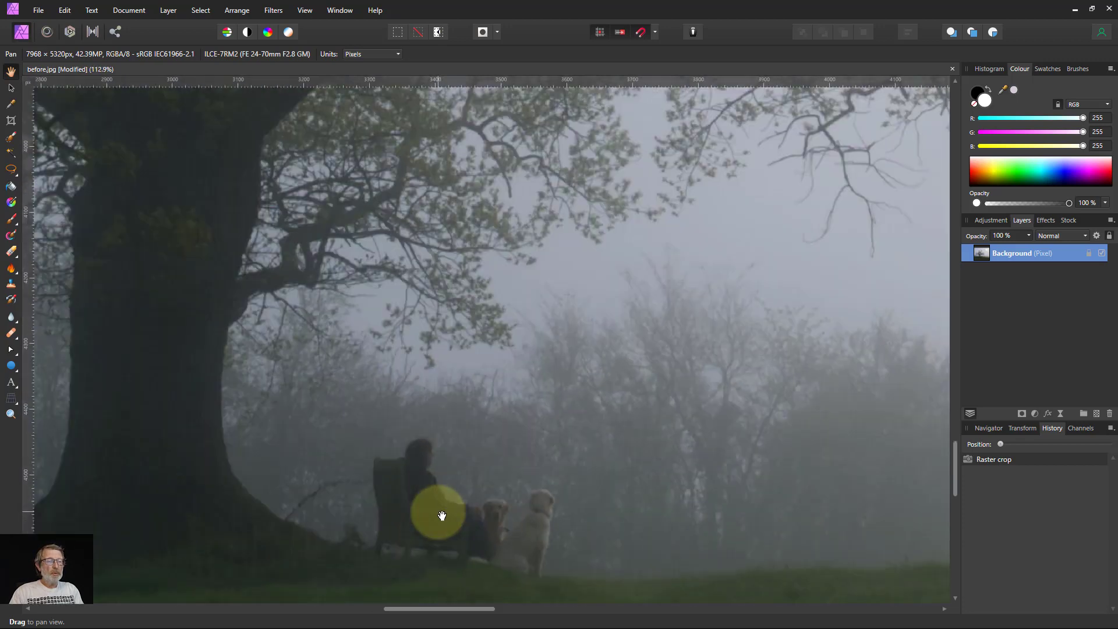
{"action": "scroll", "coordinate": [442, 515], "scroll_direction": "up", "scroll_amount": 1}
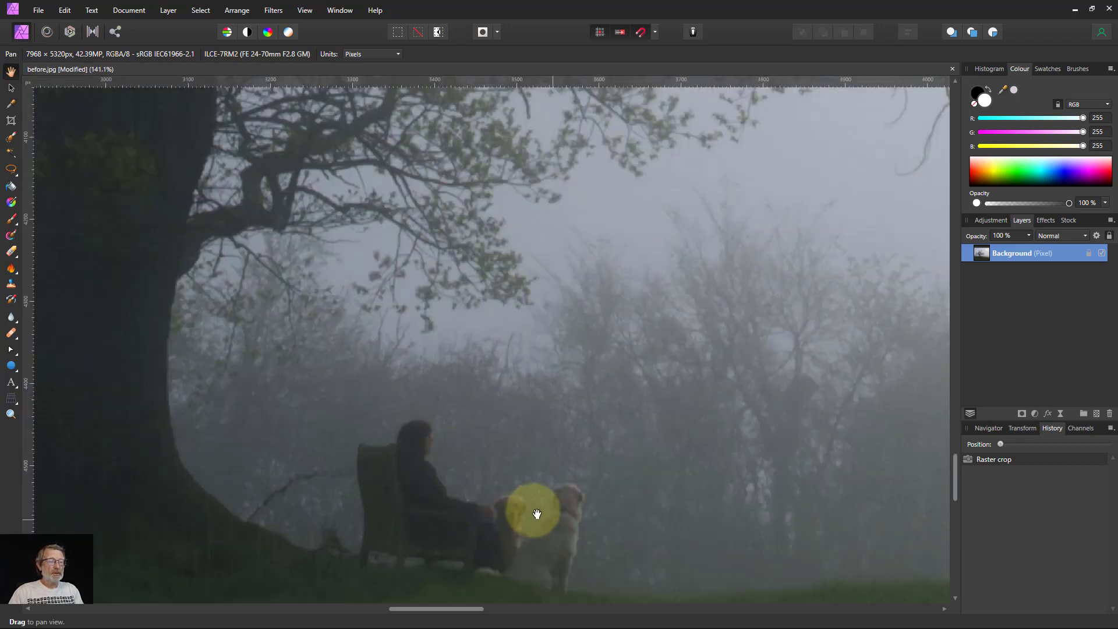
{"action": "key", "text": "ctrl+0"}
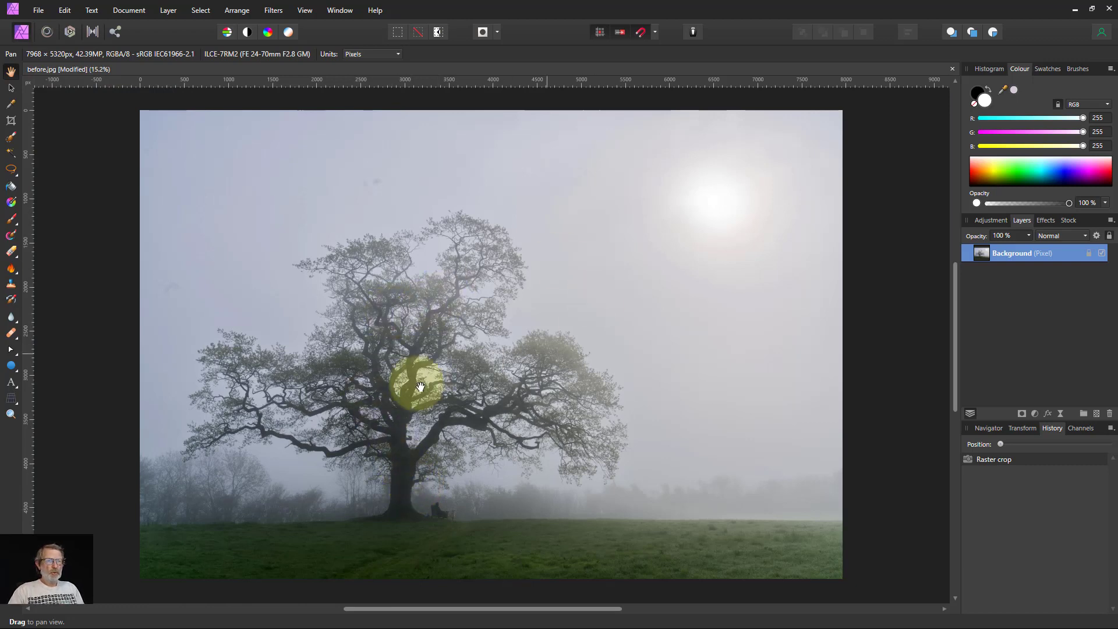
{"action": "left_click", "coordinate": [11, 120]}
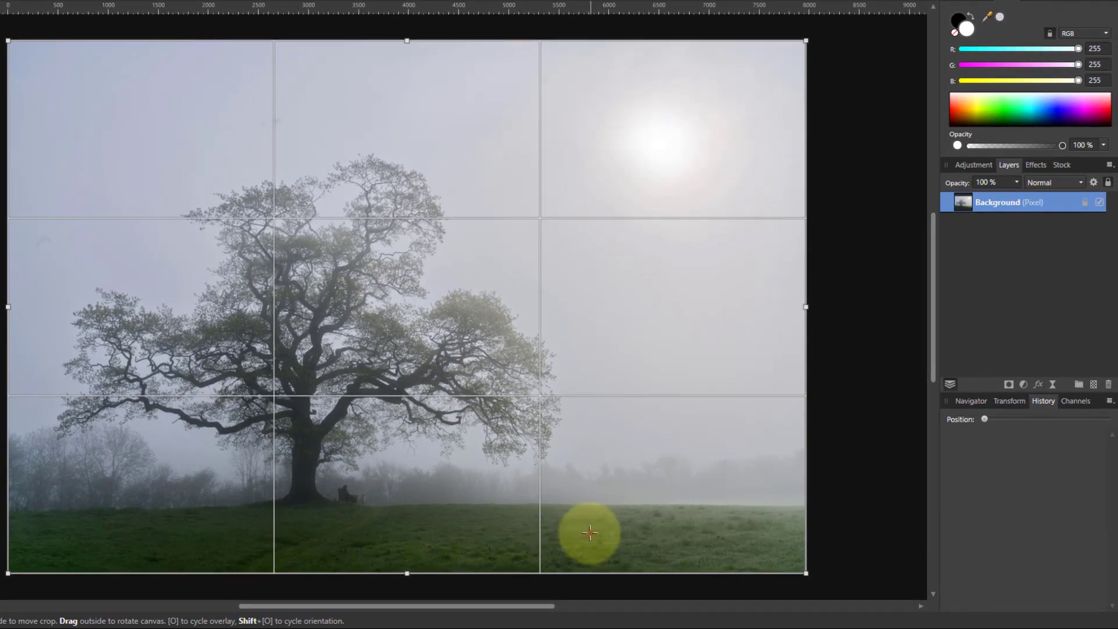
{"action": "left_click_drag", "start_coordinate": [589, 533], "coordinate": [33, 133]}
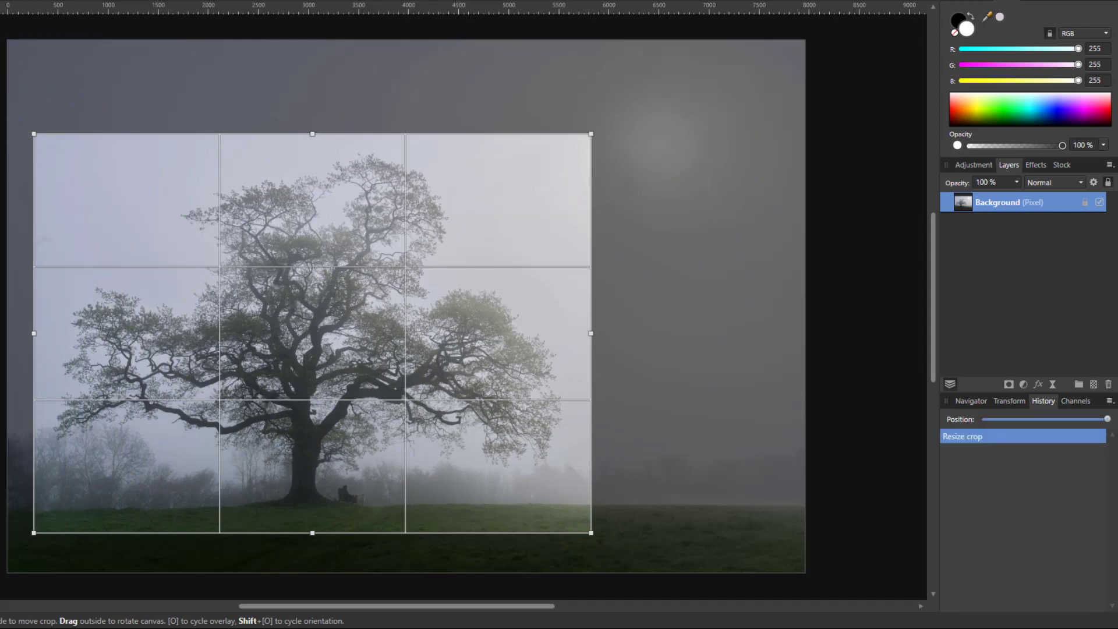
{"action": "key", "text": "Return"}
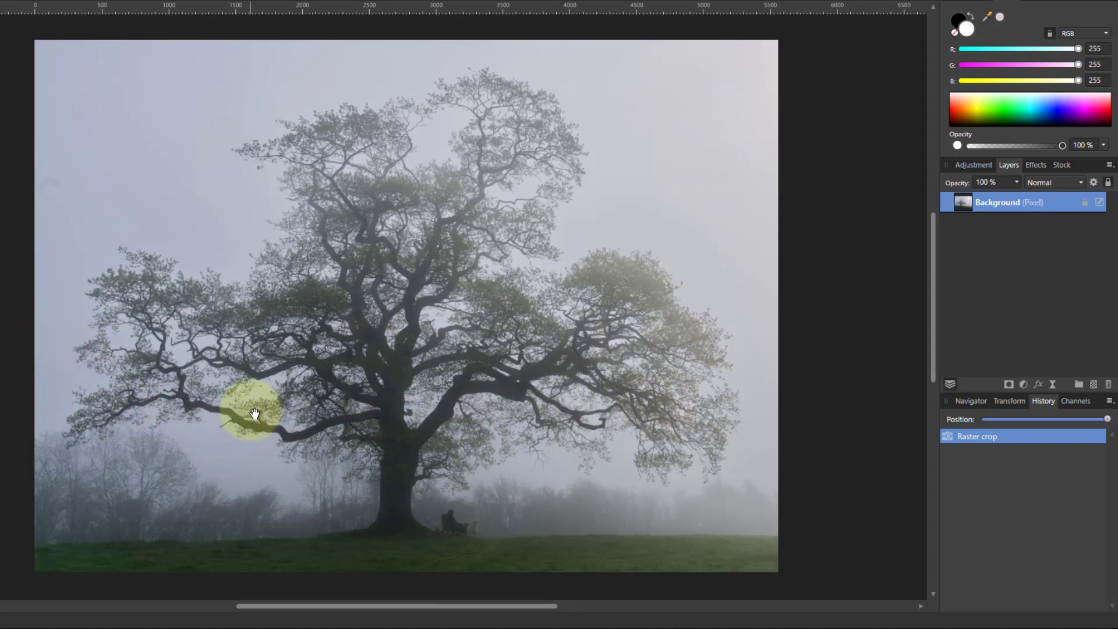
{"action": "key", "text": "ctrl+z"}
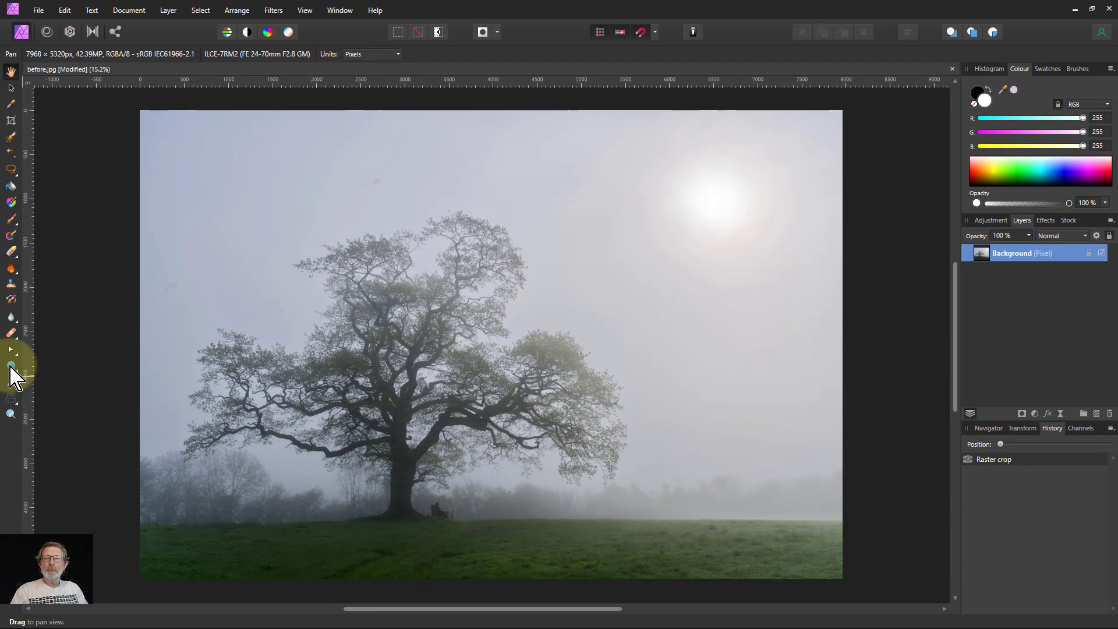
Step: Draw a large white circle over the sun with the Ellipse Tool
{"action": "left_click", "coordinate": [11, 367]}
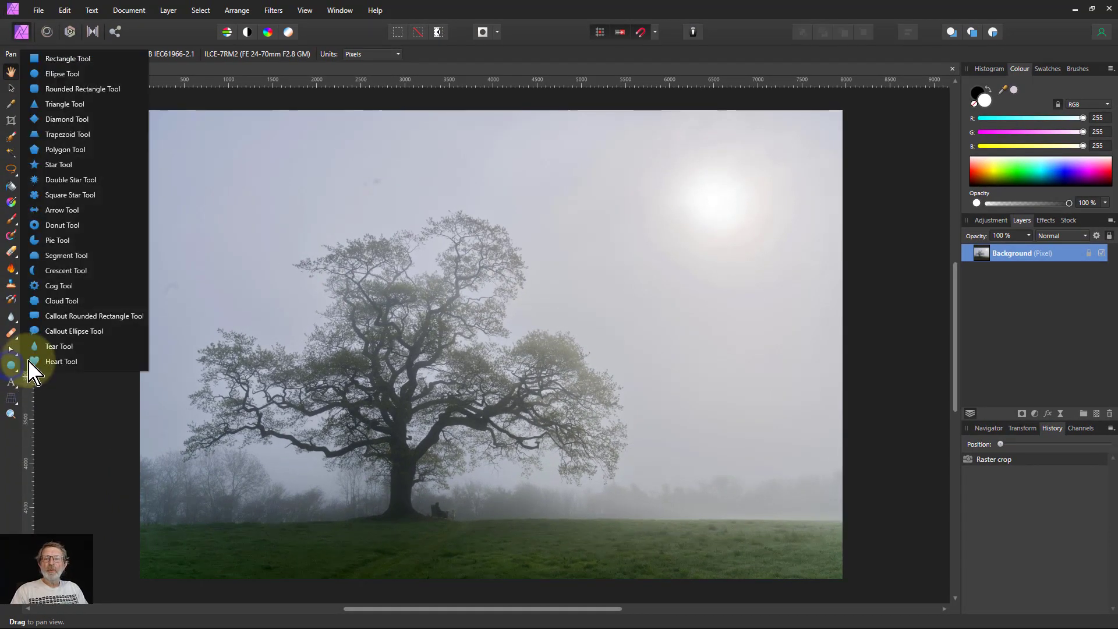
{"action": "left_click", "coordinate": [70, 75]}
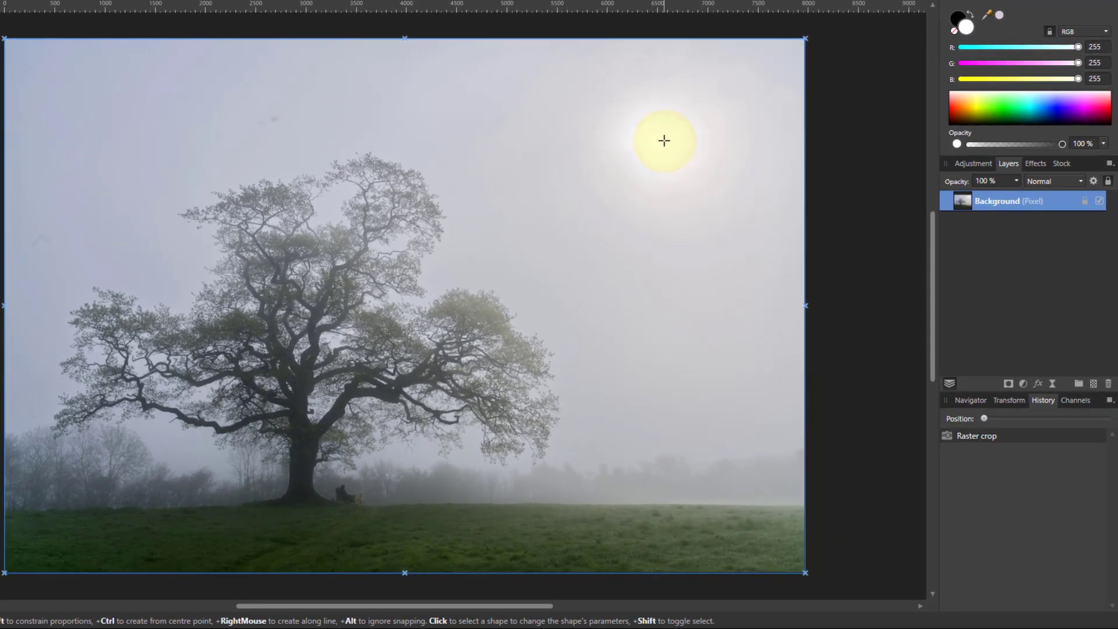
{"action": "left_click_drag", "start_coordinate": [665, 140], "coordinate": [891, 332]}
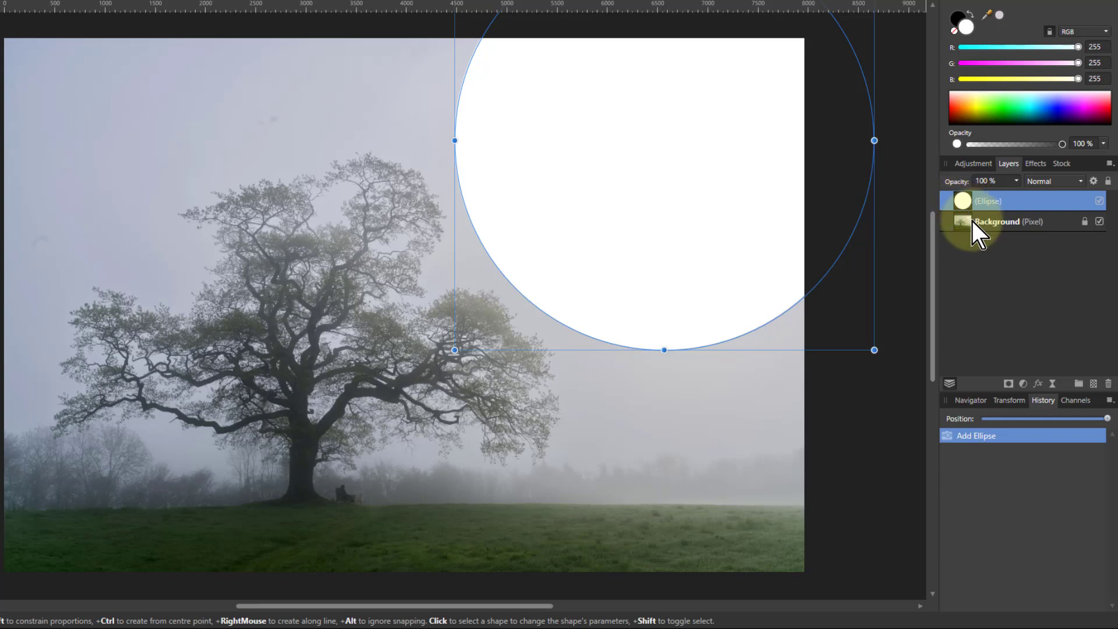
Step: Apply a Gaussian Blur layer effect with a 500 px radius to the ellipse
{"action": "left_click", "coordinate": [1038, 383]}
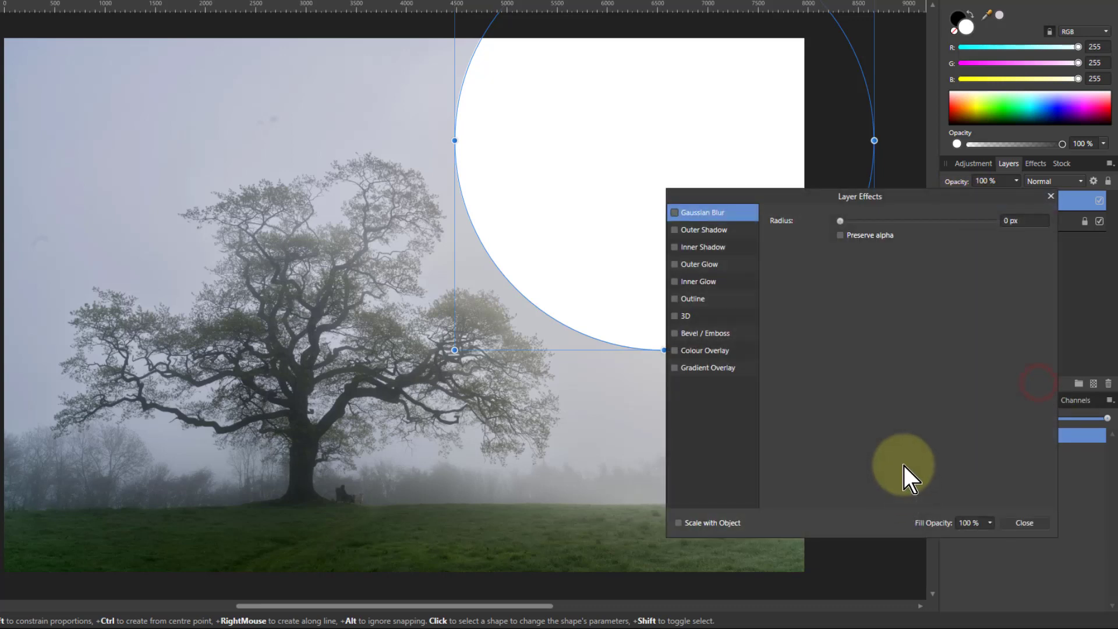
{"action": "left_click", "coordinate": [677, 212]}
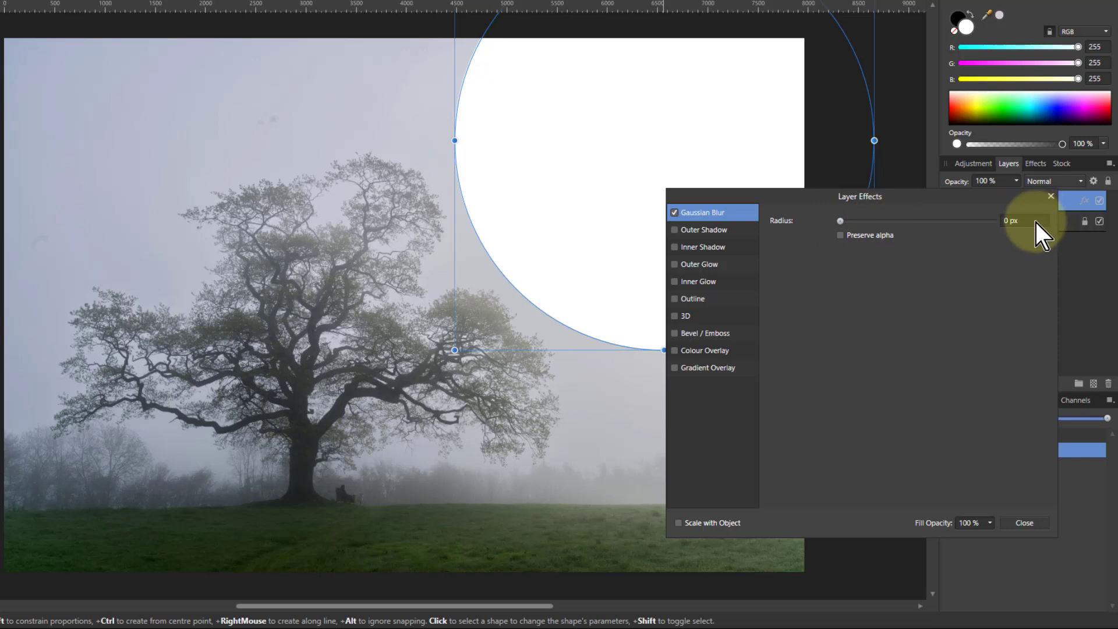
{"action": "left_click_drag", "start_coordinate": [843, 222], "coordinate": [987, 226]}
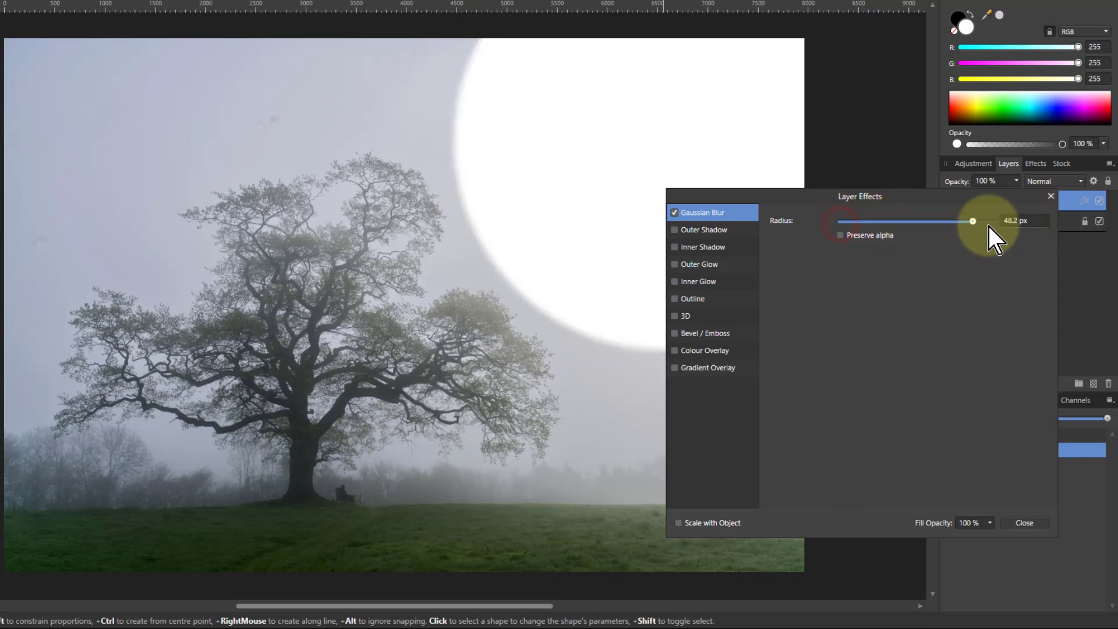
{"action": "left_click", "coordinate": [1027, 222]}
{"action": "type", "text": "500"}
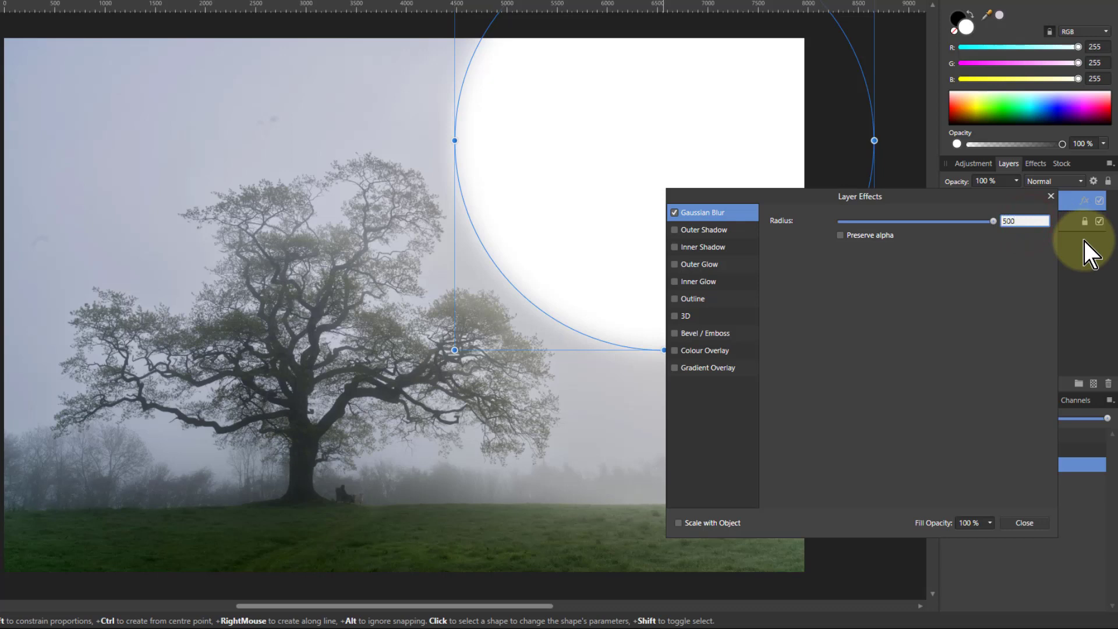
{"action": "key", "text": "Return"}
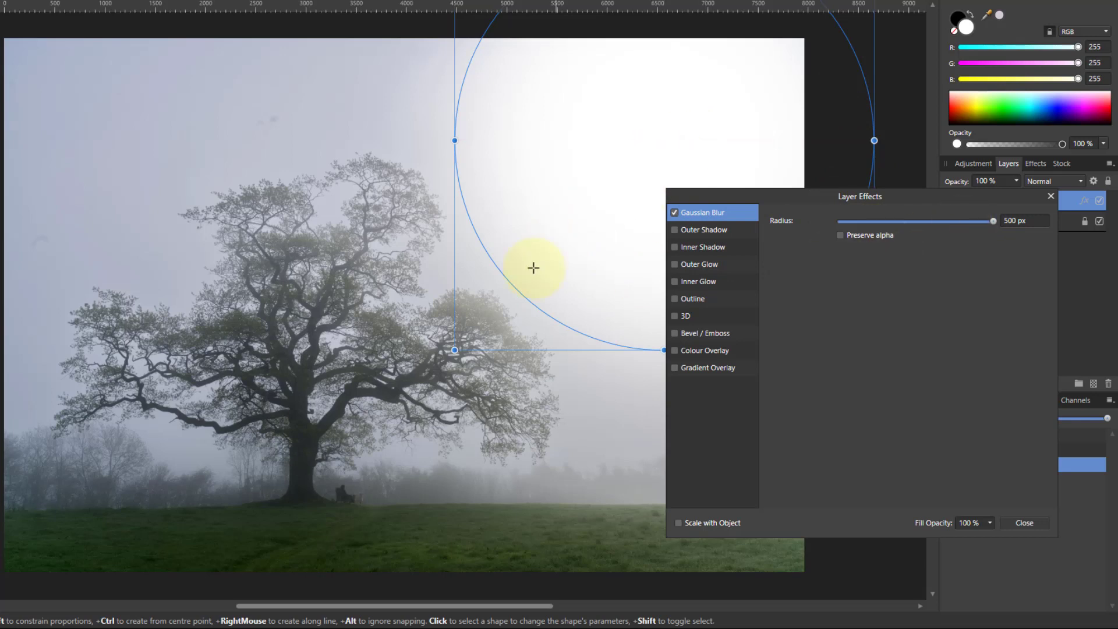
{"action": "left_click", "coordinate": [1051, 197]}
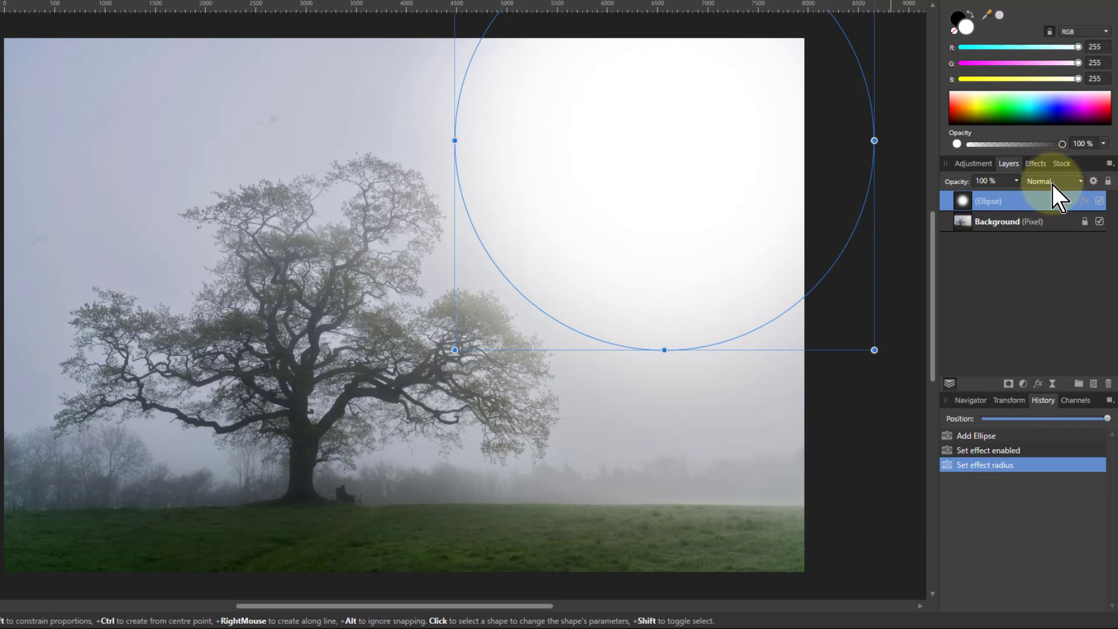
Step: Set the Ellipse layer's blend mode to Soft Light and opacity to 50%
{"action": "left_click", "coordinate": [1048, 184]}
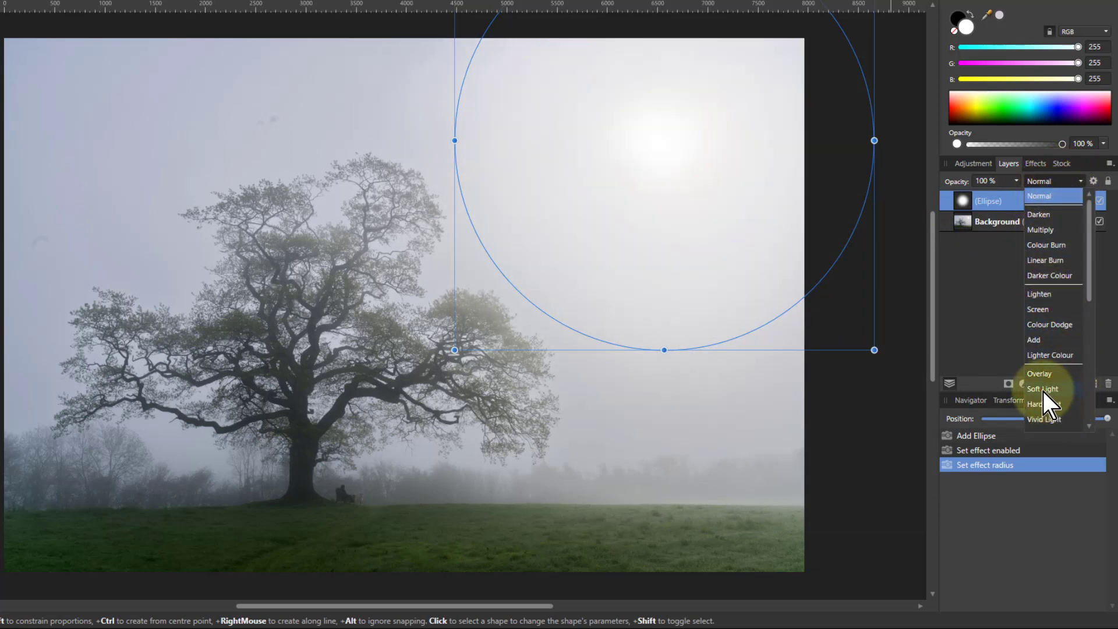
{"action": "left_click", "coordinate": [1042, 391]}
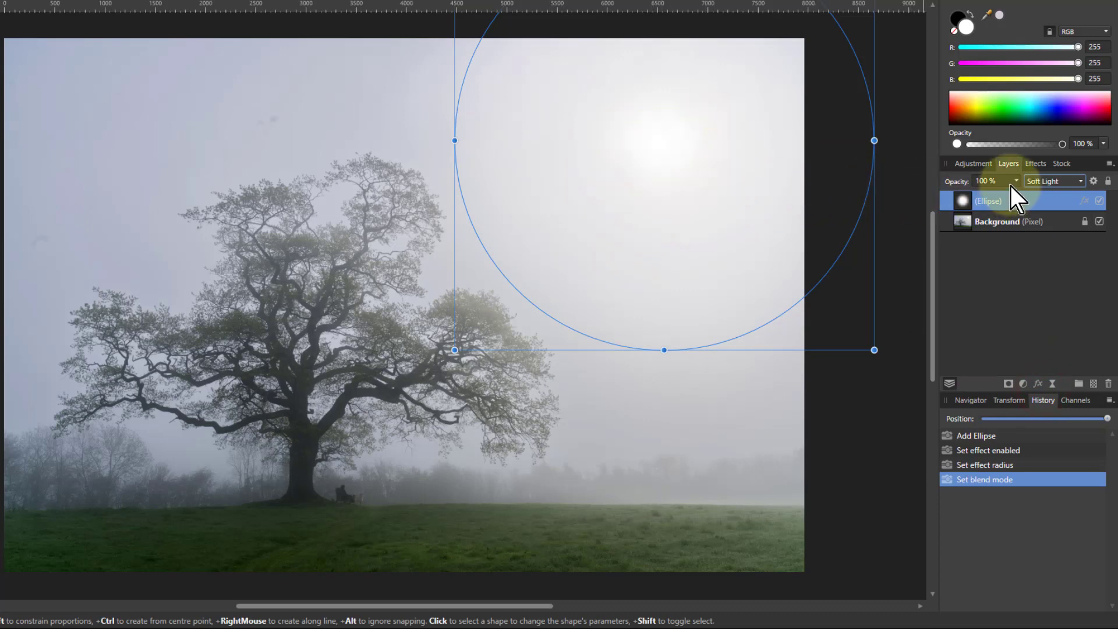
{"action": "left_click_drag", "start_coordinate": [1016, 181], "coordinate": [1014, 194]}
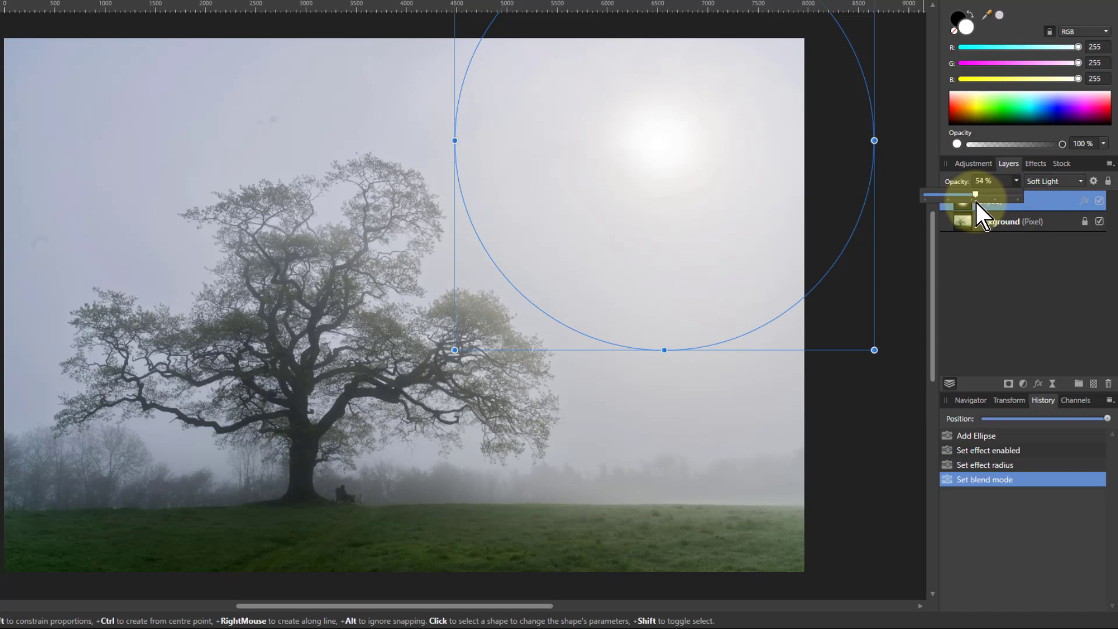
{"action": "left_click_drag", "start_coordinate": [973, 202], "coordinate": [974, 202]}
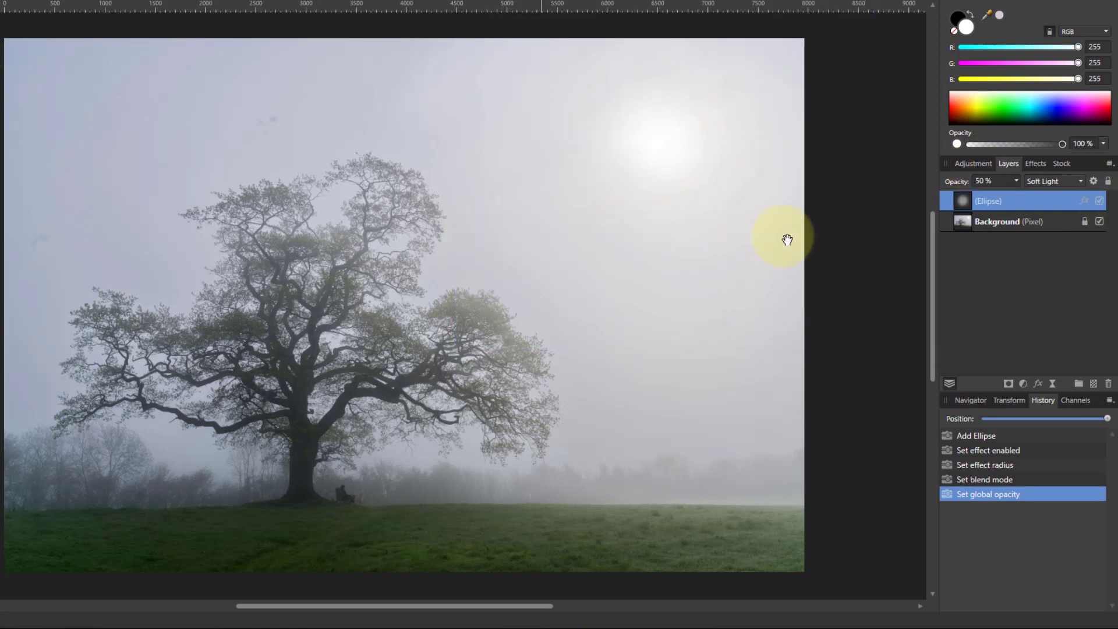
Step: Toggle the sun glow layer's visibility off and on to compare the effect
{"action": "left_click", "coordinate": [1098, 200]}
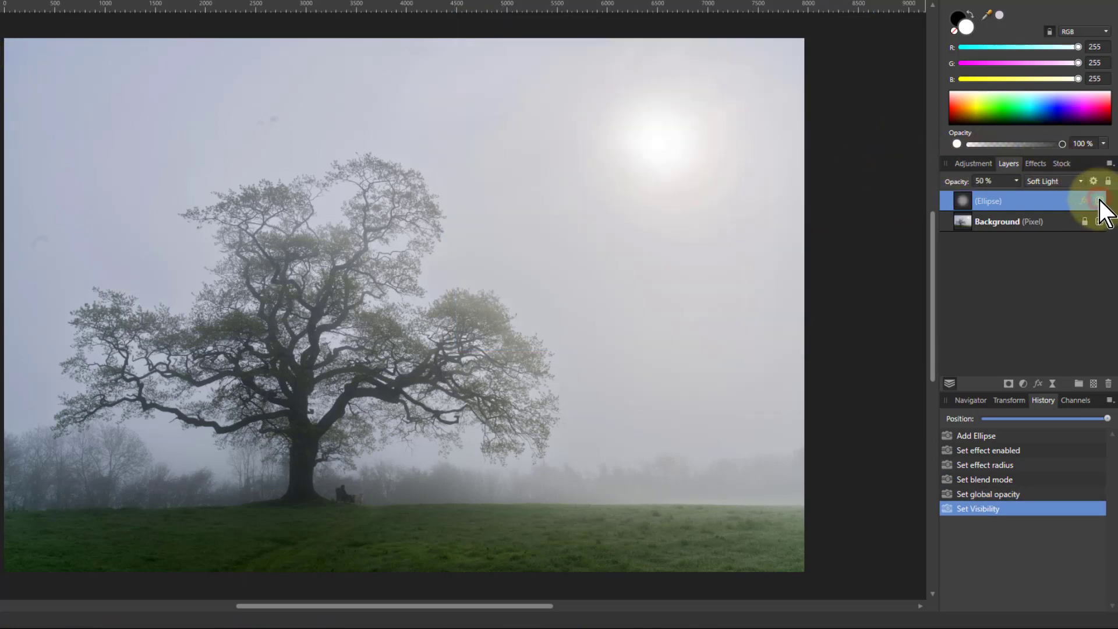
{"action": "left_click", "coordinate": [1098, 201]}
{"action": "left_click", "coordinate": [1099, 201]}
{"action": "left_click", "coordinate": [1098, 201]}
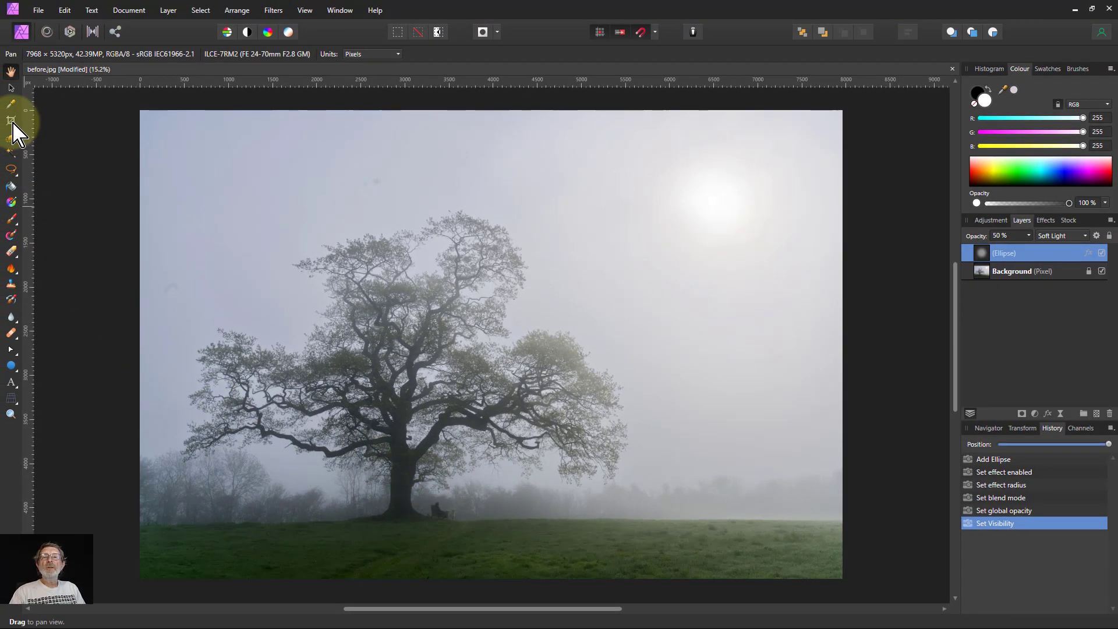
Step: Set up a 1:1 square crop and move it over the oak tree
{"action": "left_click", "coordinate": [11, 122]}
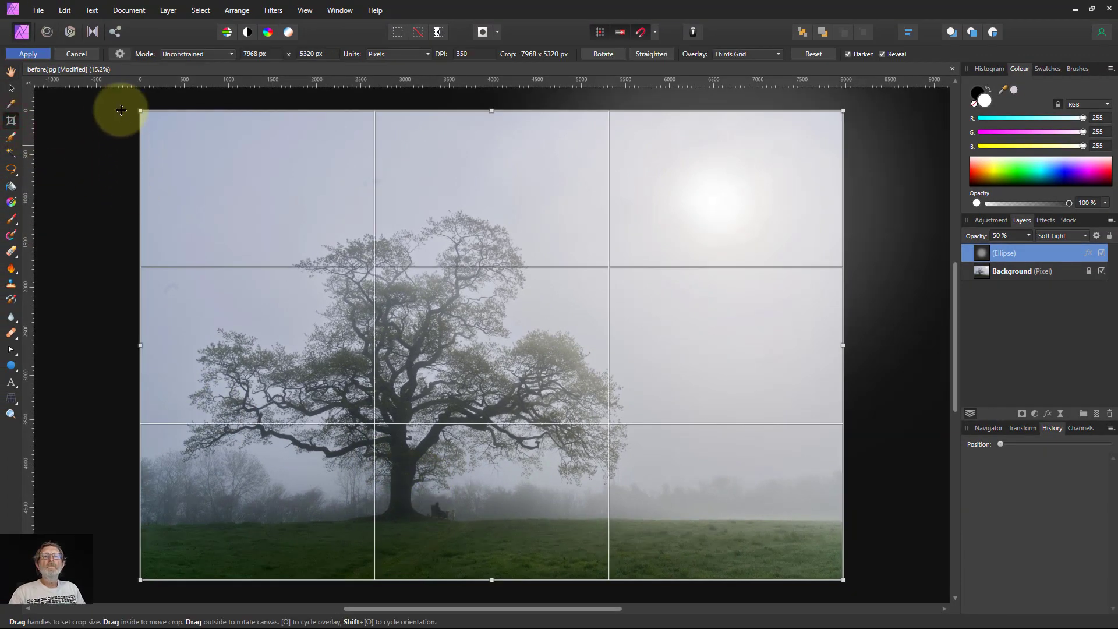
{"action": "left_click", "coordinate": [120, 54]}
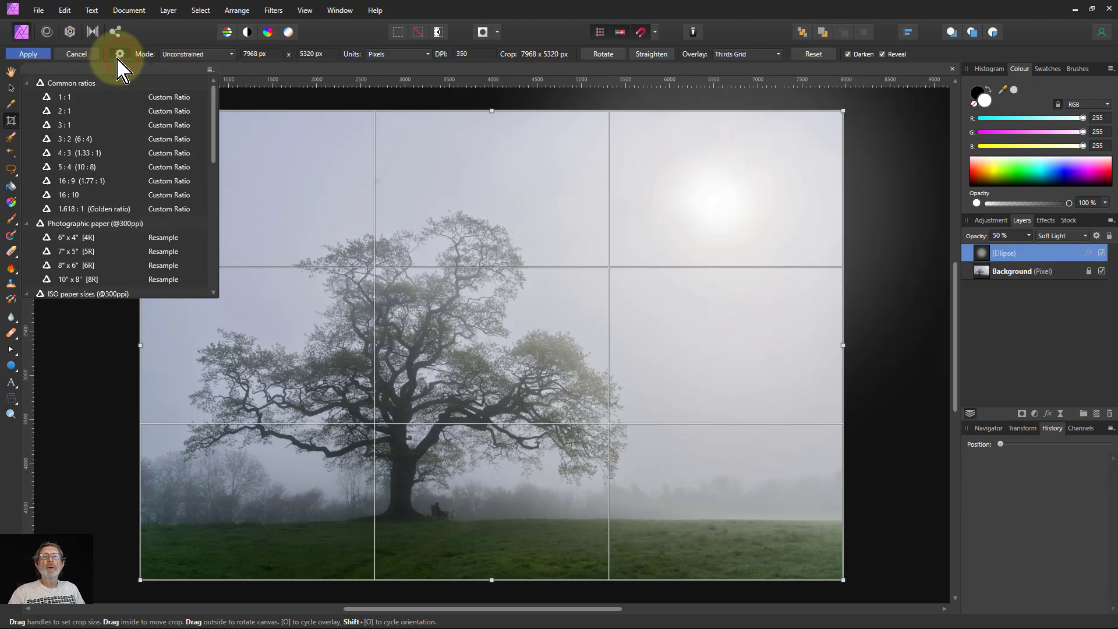
{"action": "left_click", "coordinate": [62, 97]}
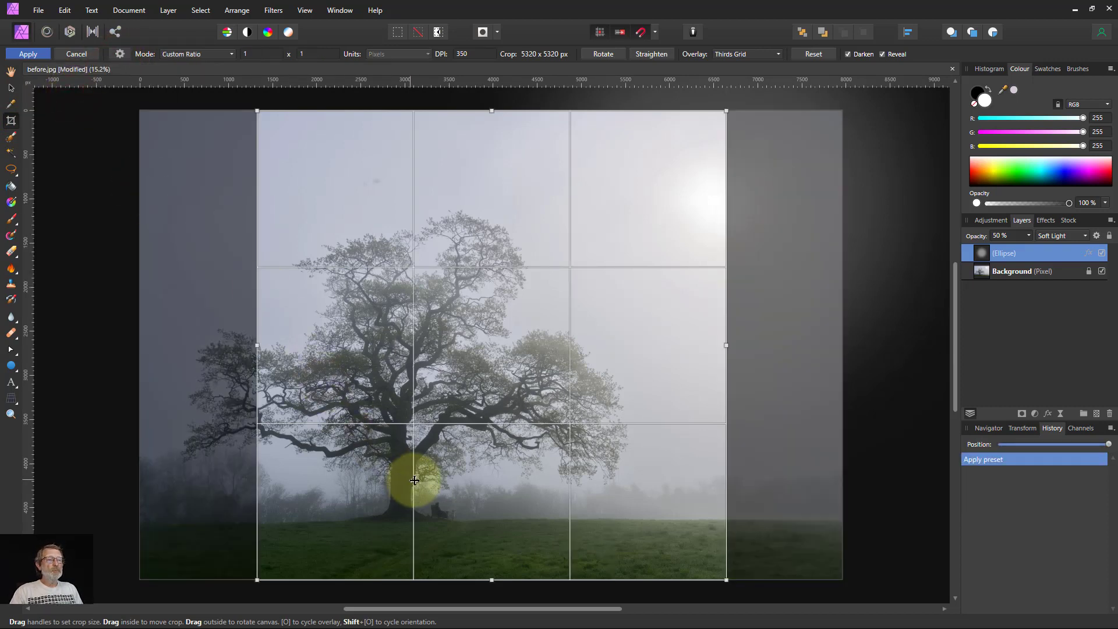
{"action": "mouse_move", "coordinate": [460, 347]}
{"action": "left_mouse_down"}
{"action": "mouse_move", "coordinate": [514, 385]}
{"action": "mouse_move", "coordinate": [511, 320]}
{"action": "mouse_move", "coordinate": [491, 350]}
{"action": "mouse_move", "coordinate": [507, 372]}
{"action": "mouse_move", "coordinate": [530, 356]}
{"action": "left_mouse_up"}
Step: Resize and reposition the square crop to about 4096 px around tree and sun, then apply
{"action": "scroll", "coordinate": [395, 493], "scroll_direction": "down", "scroll_amount": 1}
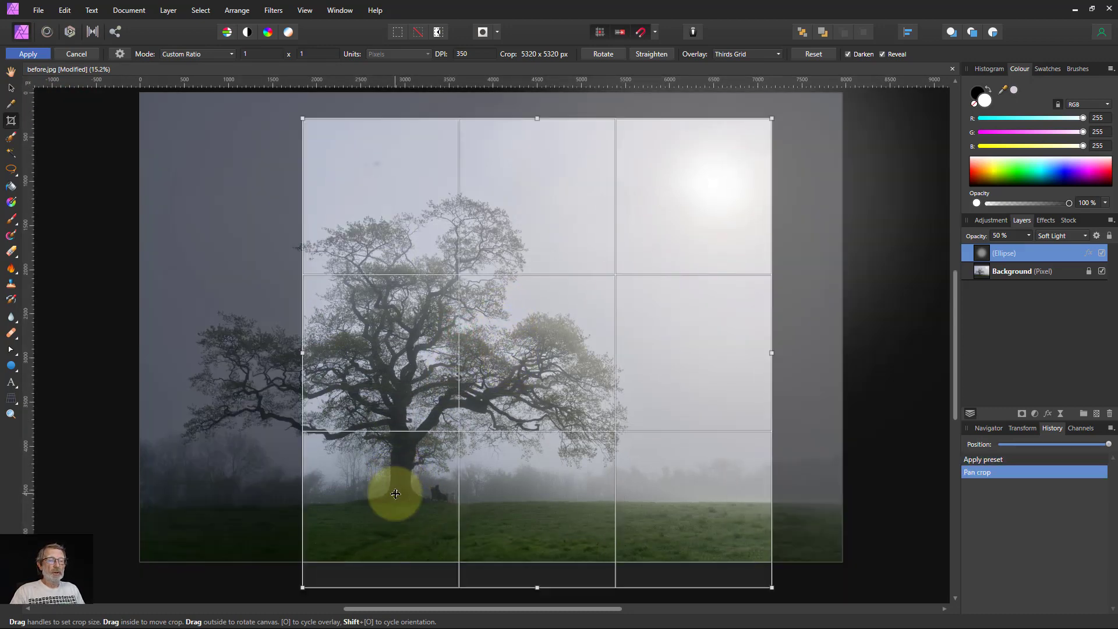
{"action": "left_click_drag", "start_coordinate": [302, 587], "coordinate": [413, 496]}
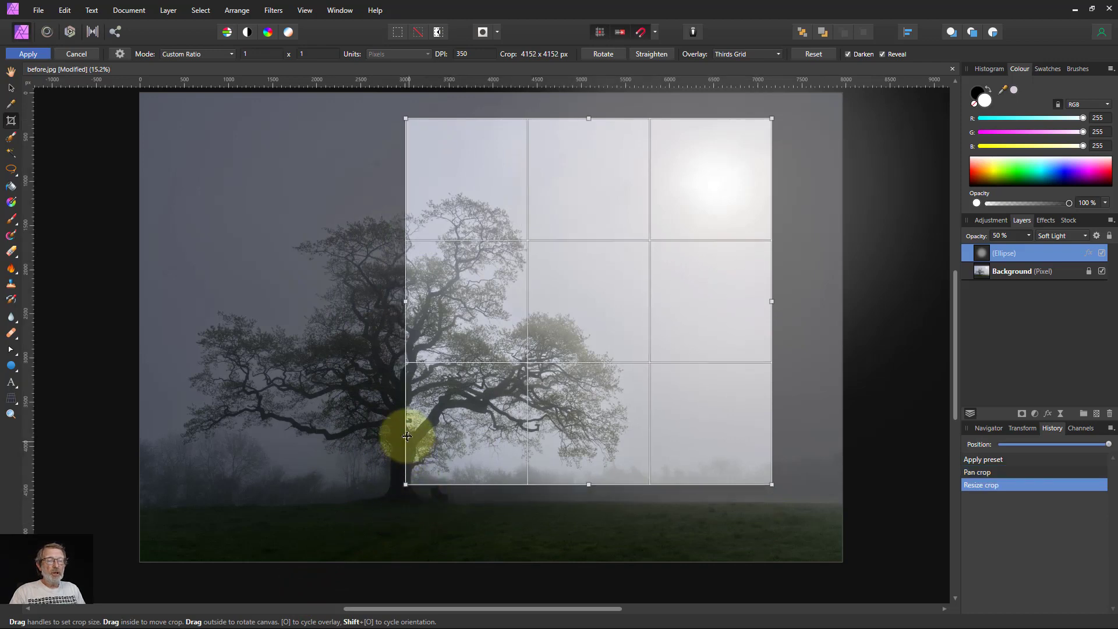
{"action": "left_click_drag", "start_coordinate": [401, 486], "coordinate": [396, 493]}
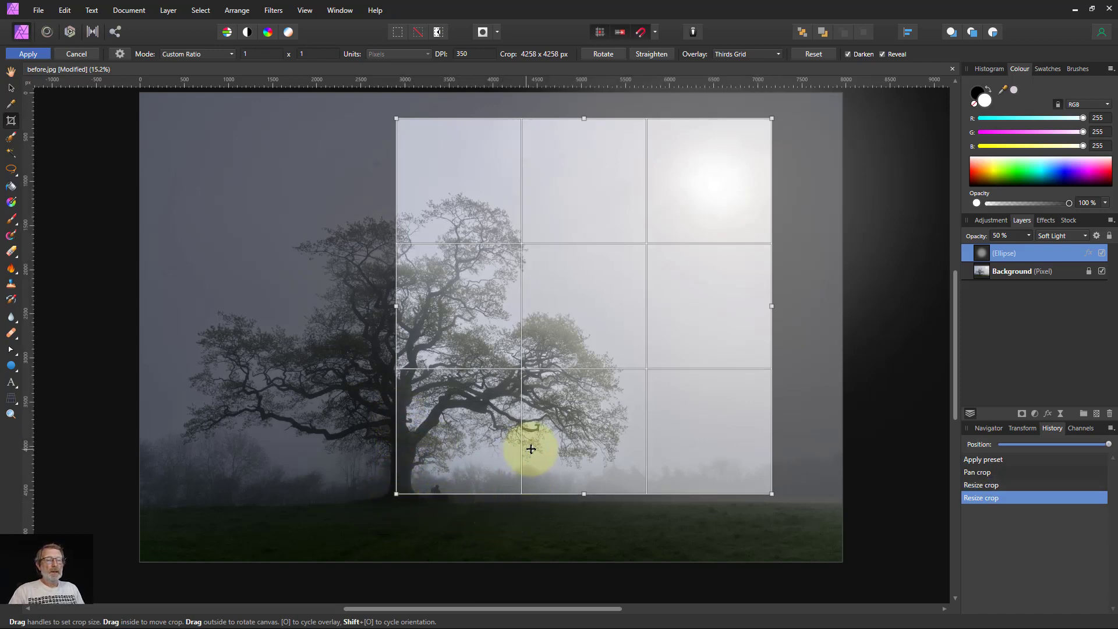
{"action": "left_click_drag", "start_coordinate": [524, 419], "coordinate": [529, 447]}
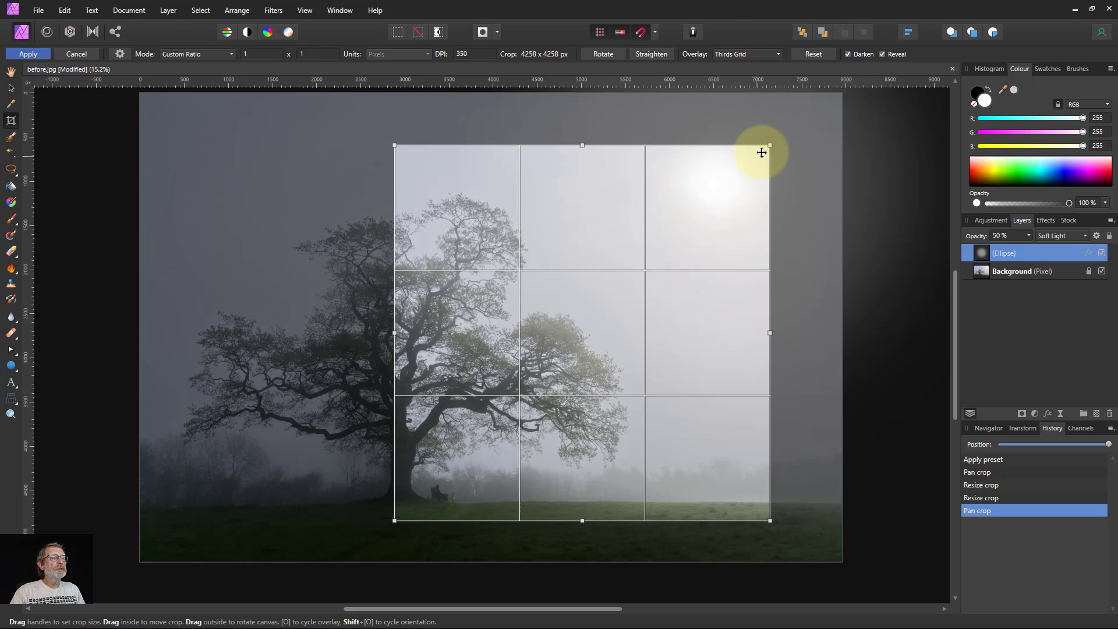
{"action": "left_click_drag", "start_coordinate": [767, 146], "coordinate": [755, 160]}
{"action": "left_click_drag", "start_coordinate": [542, 375], "coordinate": [546, 368]}
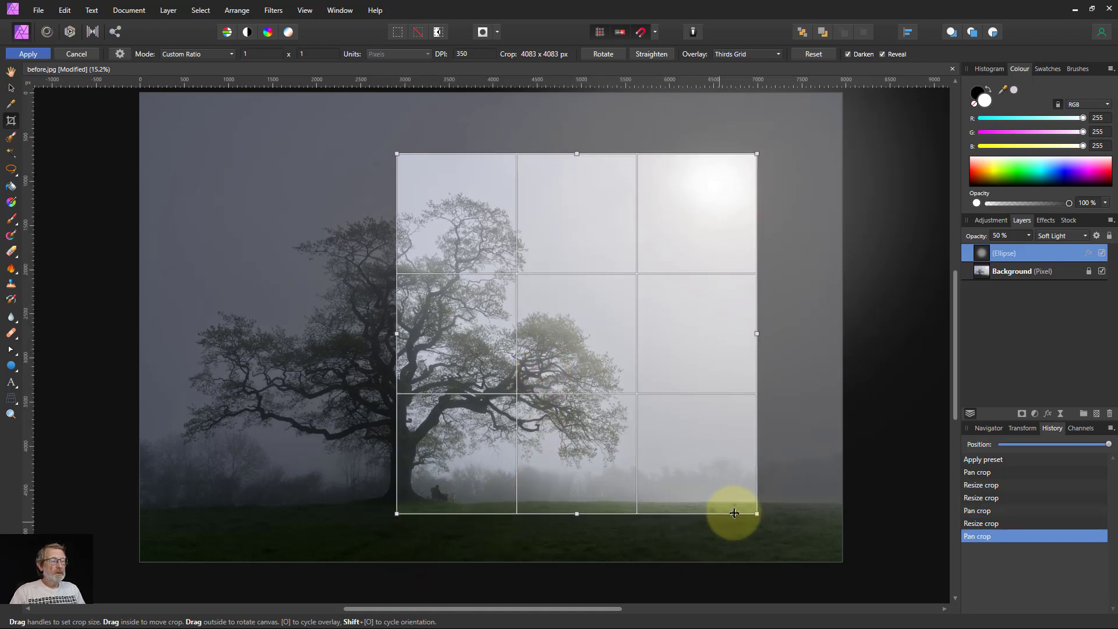
{"action": "left_click_drag", "start_coordinate": [757, 514], "coordinate": [758, 515]}
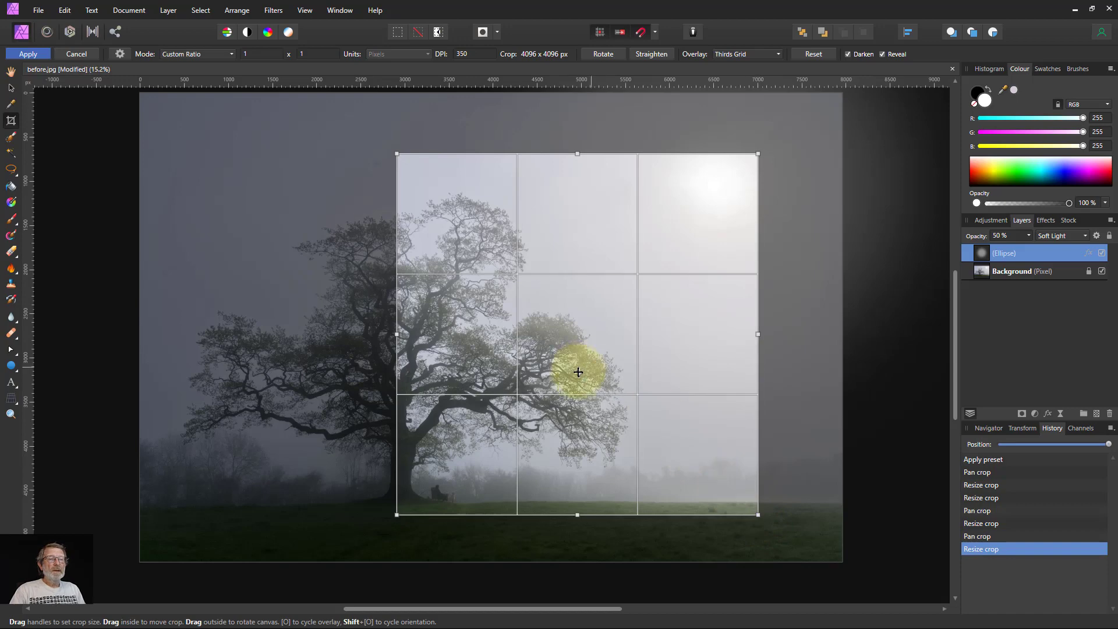
{"action": "left_click", "coordinate": [26, 54]}
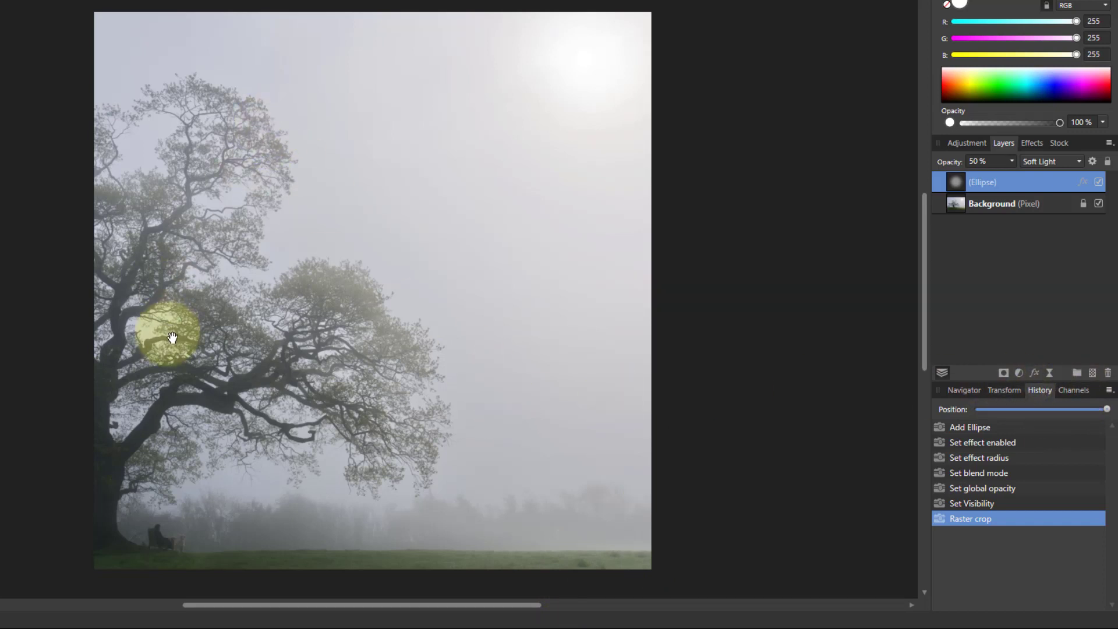
Step: Open the Adjustments menu from the Layers panel
{"action": "left_click", "coordinate": [1018, 370]}
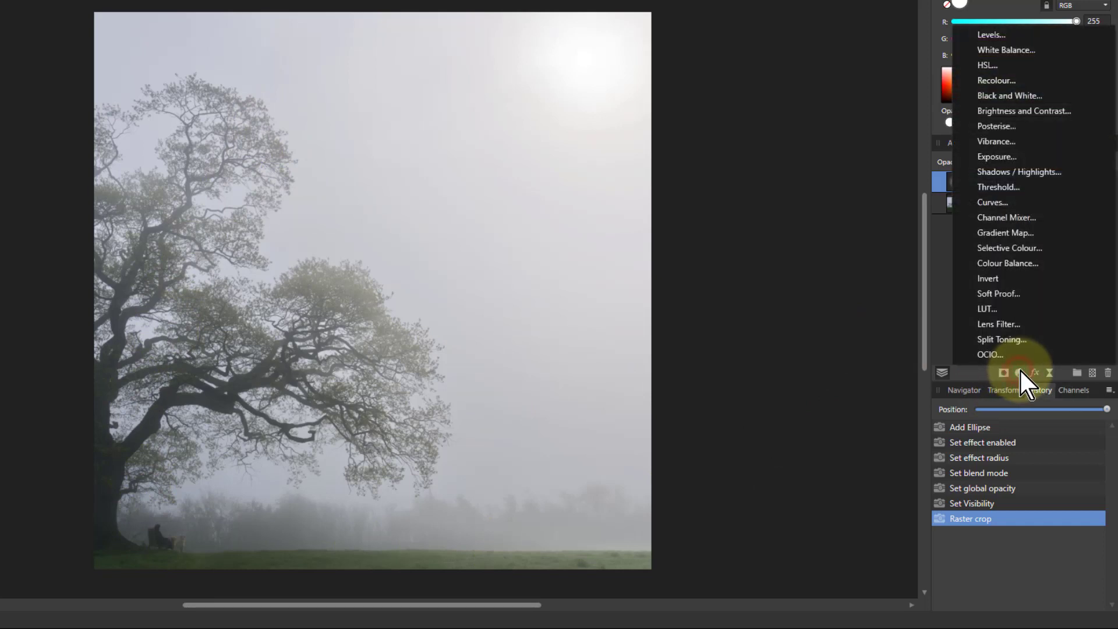
Step: Add a Black & White adjustment with Yellow at -54%, darker greens and Blue 183%
{"action": "left_click", "coordinate": [997, 96]}
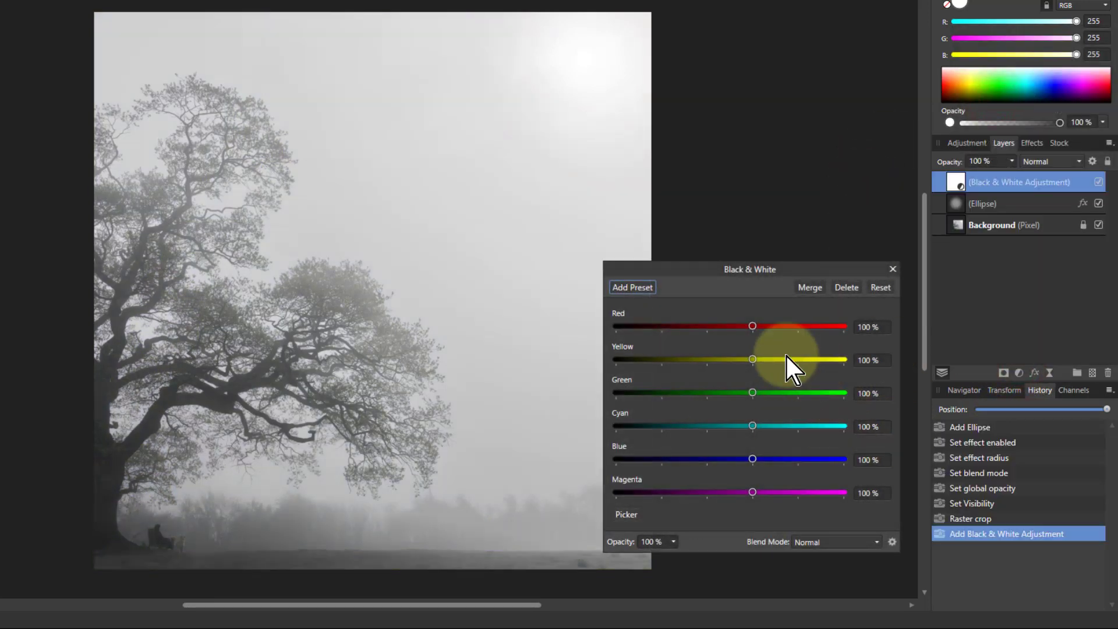
{"action": "mouse_move", "coordinate": [752, 323]}
{"action": "left_mouse_down"}
{"action": "mouse_move", "coordinate": [700, 324]}
{"action": "mouse_move", "coordinate": [815, 324]}
{"action": "mouse_move", "coordinate": [679, 326]}
{"action": "mouse_move", "coordinate": [820, 326]}
{"action": "mouse_move", "coordinate": [735, 329]}
{"action": "mouse_move", "coordinate": [800, 333]}
{"action": "mouse_move", "coordinate": [753, 330]}
{"action": "left_mouse_up"}
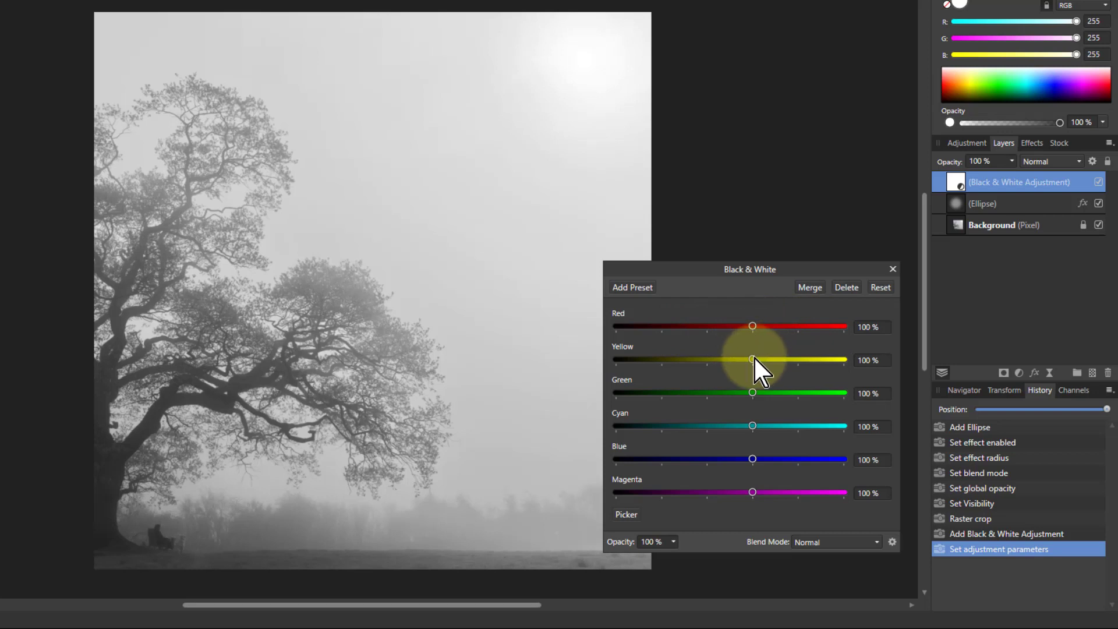
{"action": "left_click_drag", "start_coordinate": [753, 362], "coordinate": [682, 363]}
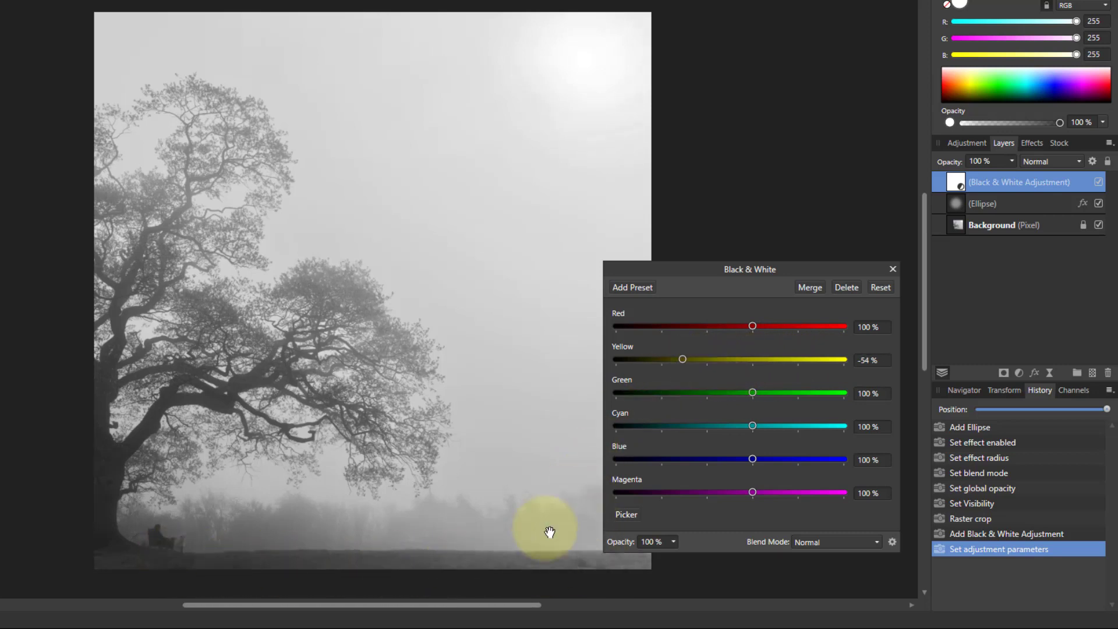
{"action": "left_click_drag", "start_coordinate": [752, 396], "coordinate": [709, 397]}
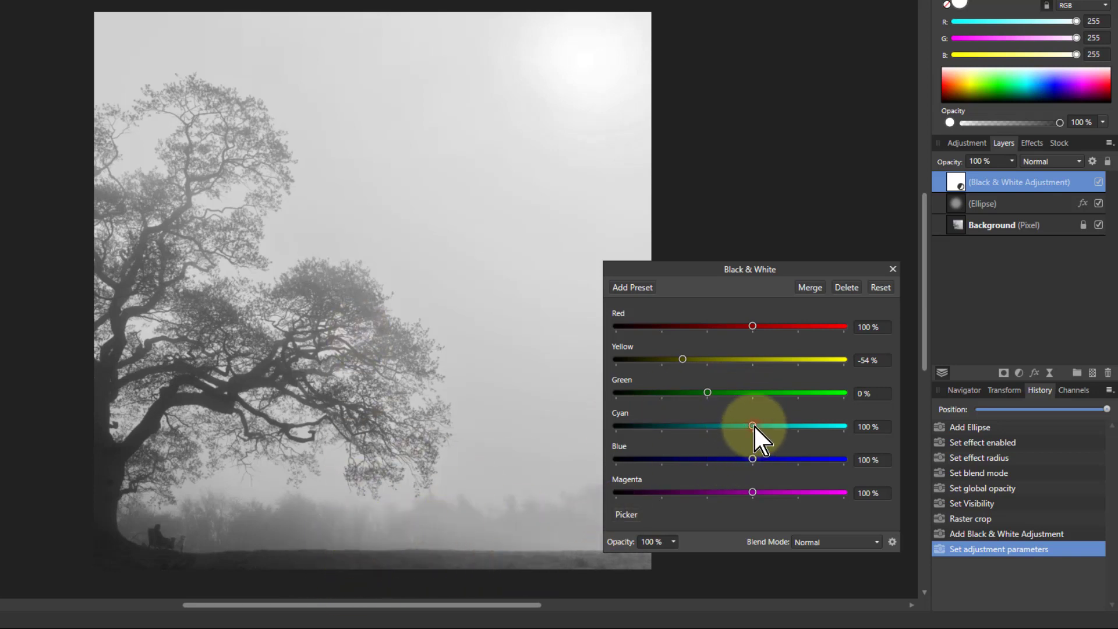
{"action": "left_click_drag", "start_coordinate": [803, 424], "coordinate": [794, 460]}
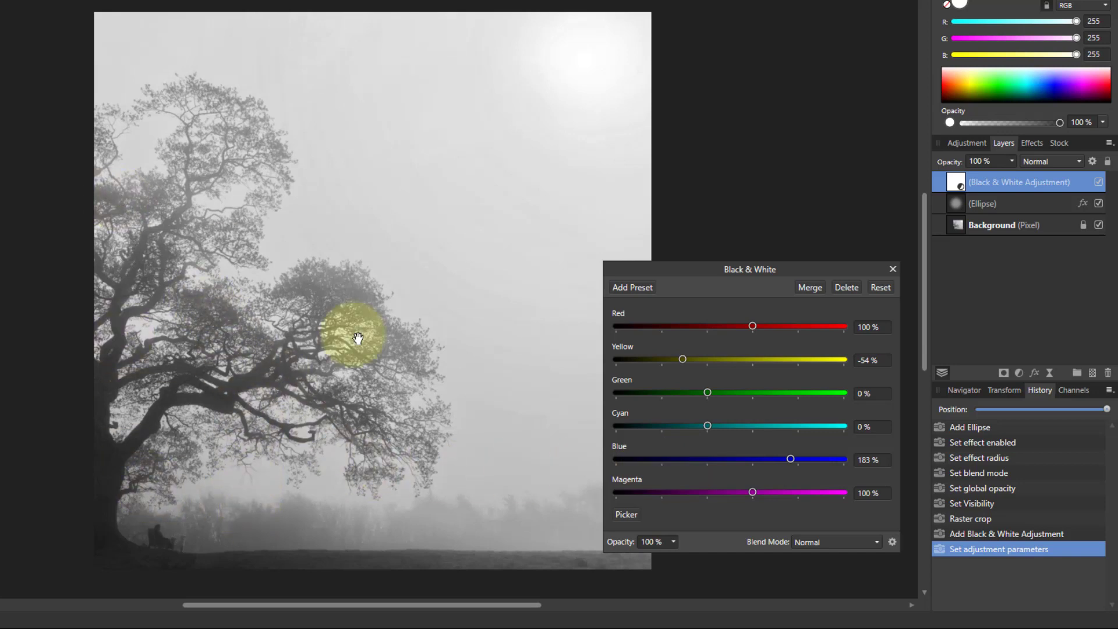
{"action": "mouse_move", "coordinate": [752, 501]}
{"action": "left_mouse_down"}
{"action": "mouse_move", "coordinate": [706, 502]}
{"action": "mouse_move", "coordinate": [791, 500]}
{"action": "mouse_move", "coordinate": [752, 511]}
{"action": "left_mouse_up"}
{"action": "left_click", "coordinate": [892, 269]}
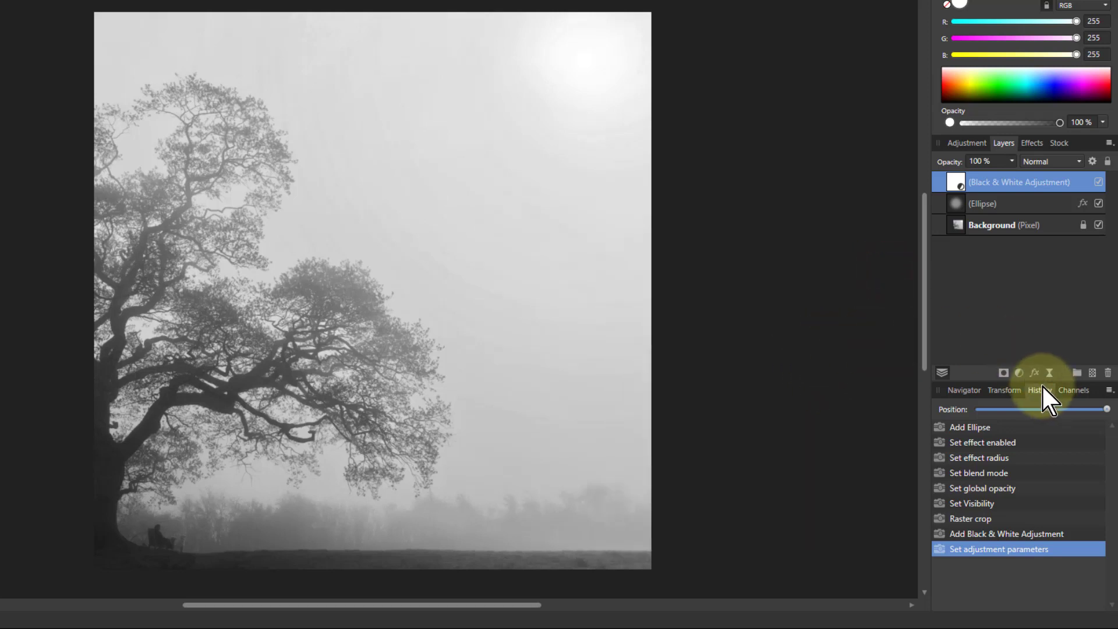
Step: Add a Curves adjustment, raising the black point and pulling a shadow point to 0.14/0.137
{"action": "left_click", "coordinate": [1017, 373]}
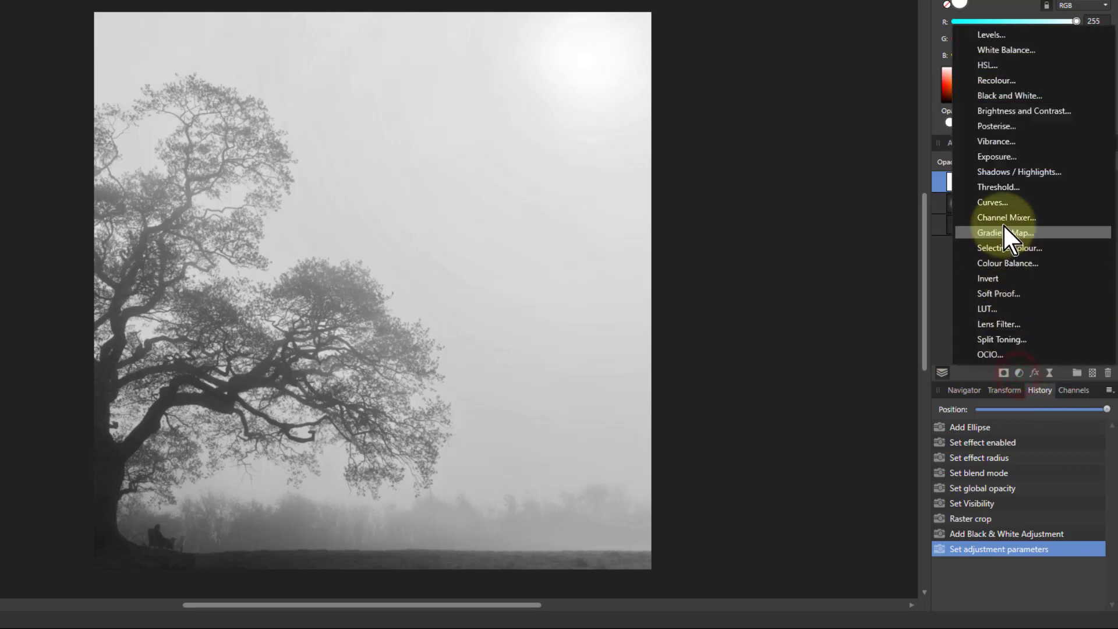
{"action": "left_click", "coordinate": [1001, 205]}
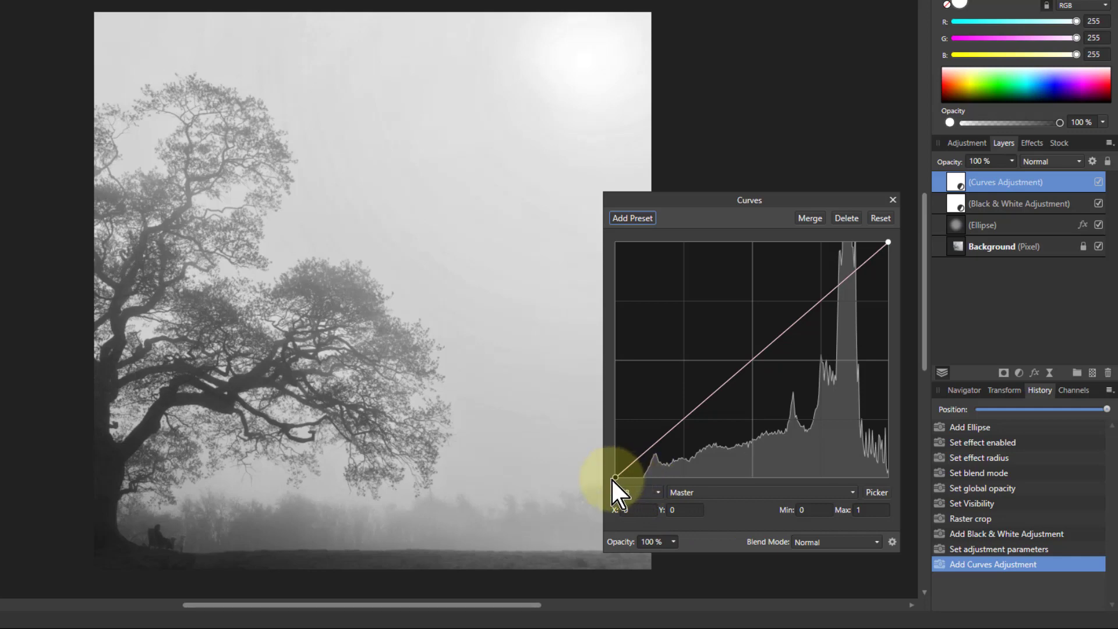
{"action": "left_click_drag", "start_coordinate": [614, 479], "coordinate": [593, 466]}
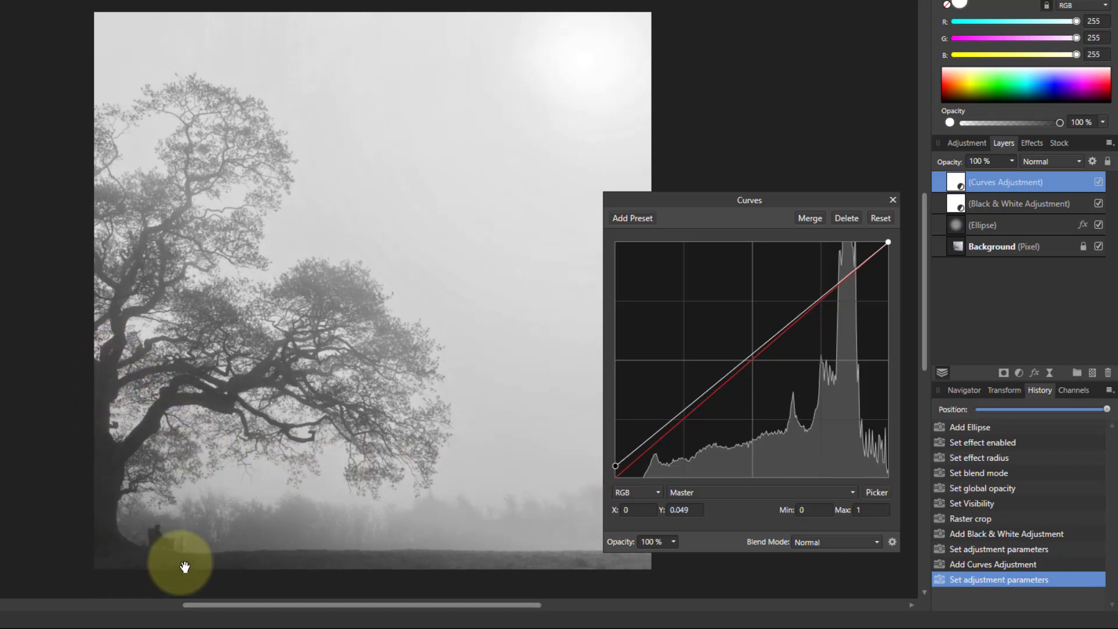
{"action": "left_click", "coordinate": [679, 417]}
{"action": "left_click_drag", "start_coordinate": [680, 417], "coordinate": [654, 444]}
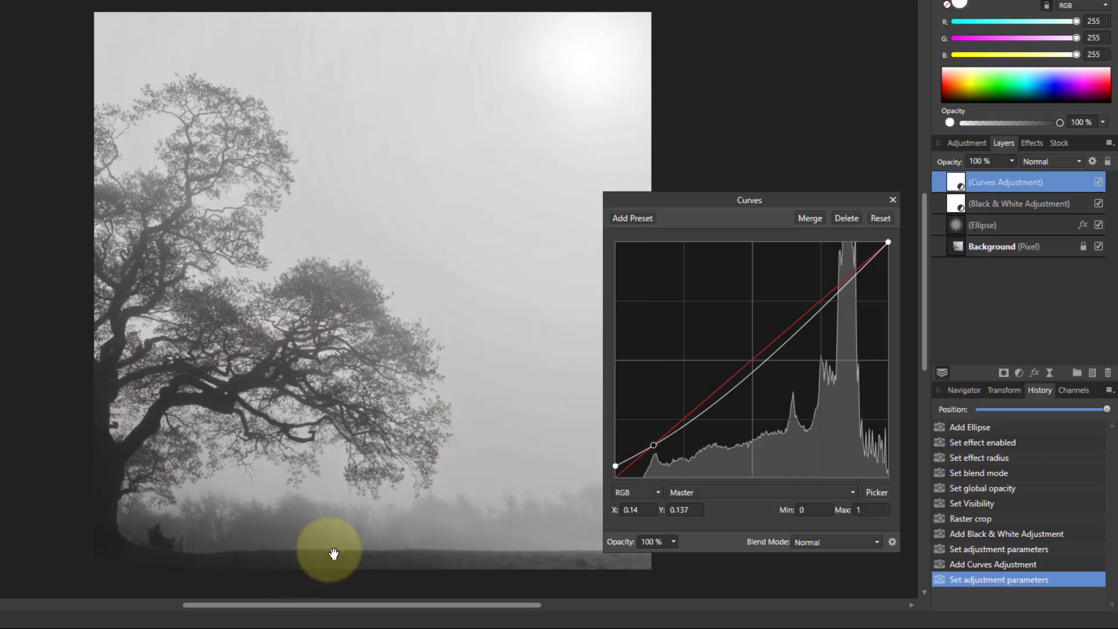
{"action": "left_click", "coordinate": [892, 200]}
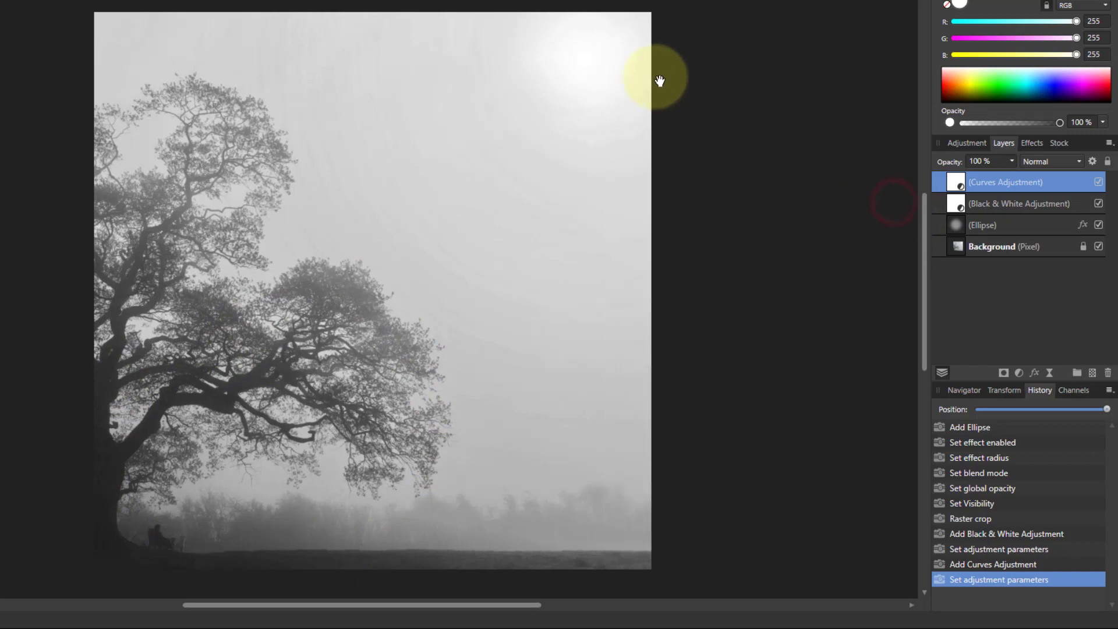